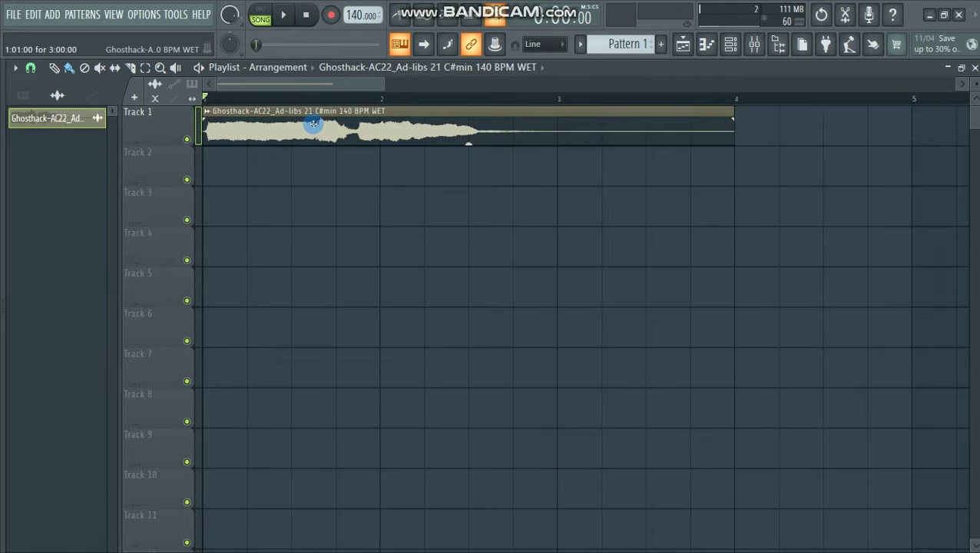
Route the Ghosthack ad-libs audio clip on Track 1 to mixer Insert 2.
double_click(415, 116)
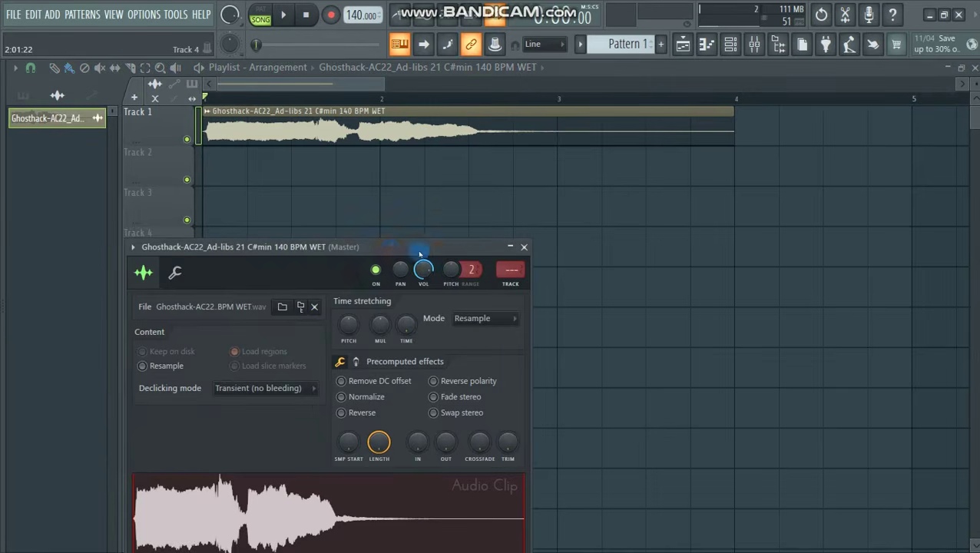
left_click_drag(397, 253, 577, 196)
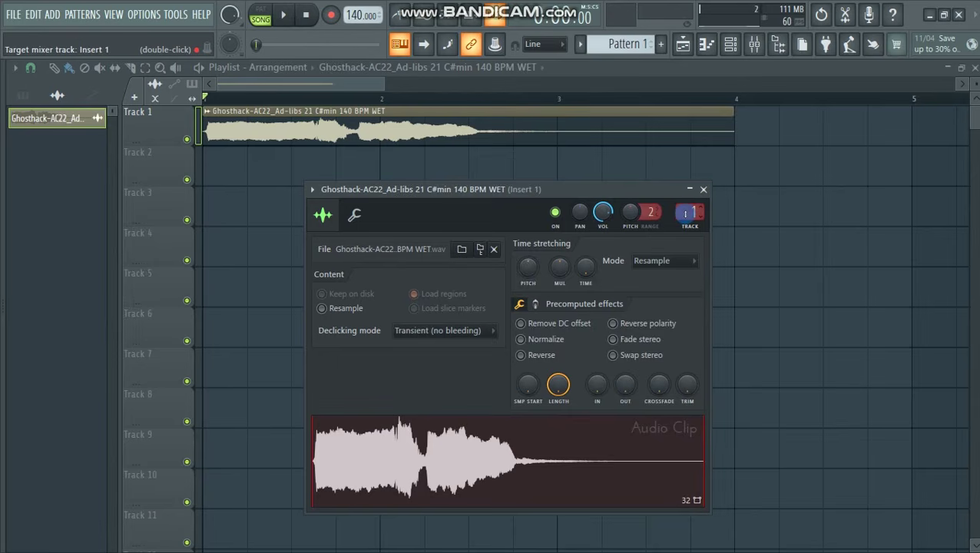
left_click(703, 189)
Load Auto-Tune Artist into the first effect slot of mixer Insert 2 and close the mixer.
left_click(754, 43)
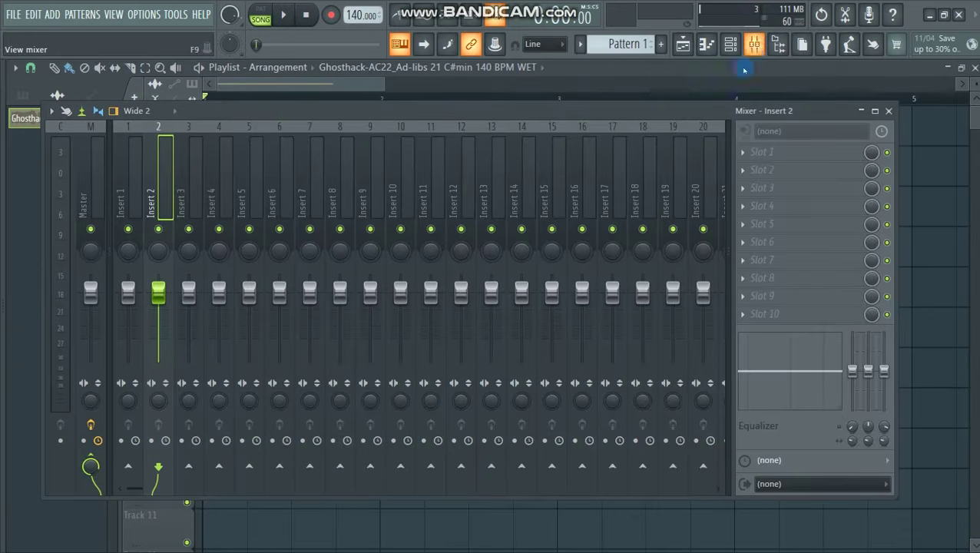
left_click(741, 153)
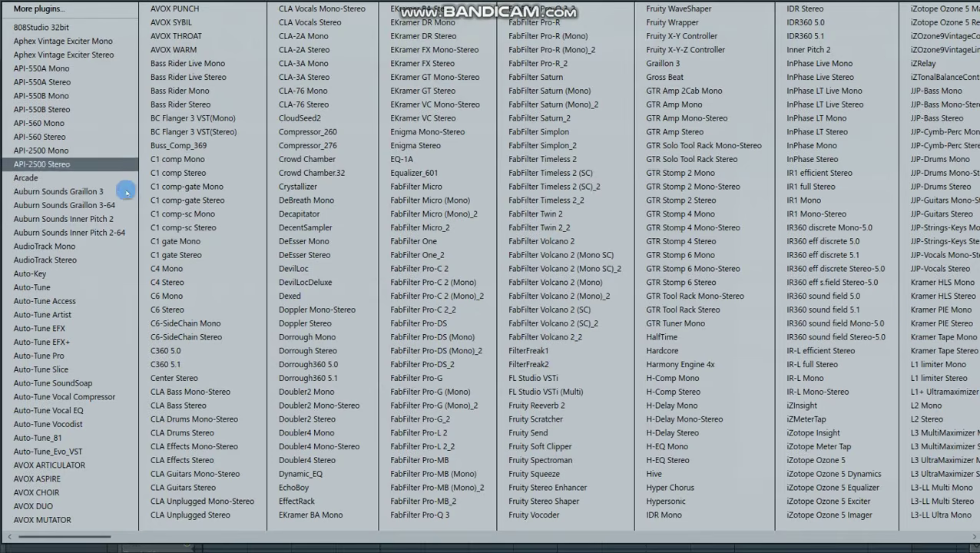
left_click(66, 316)
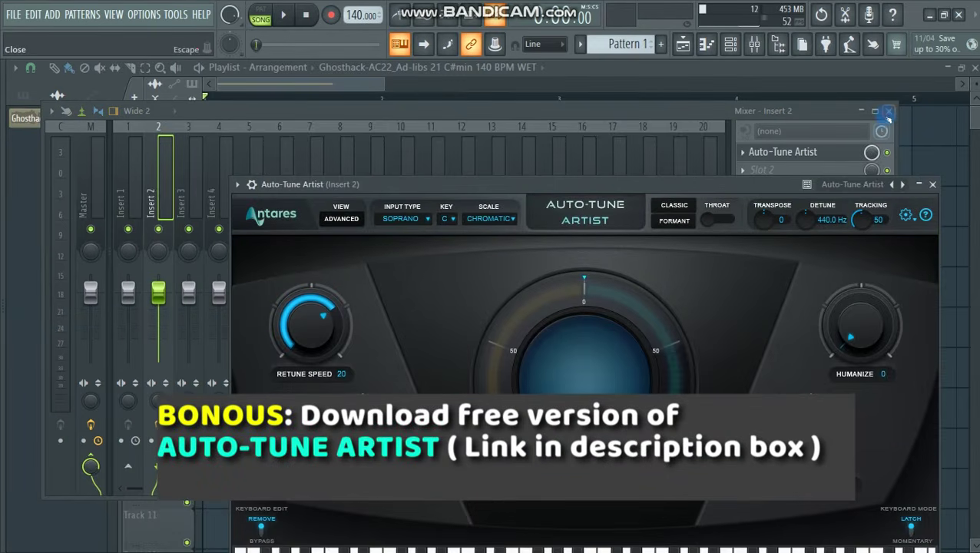
left_click(887, 112)
left_click_drag(486, 187, 397, 167)
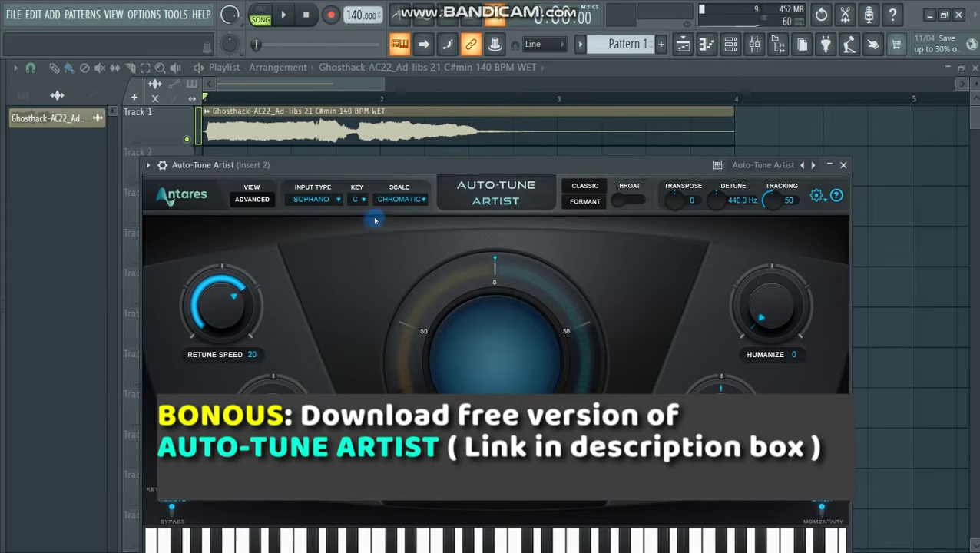
Set Auto-Tune Artist's scale to Minor and its key to C#.
left_click(397, 201)
left_click(402, 190)
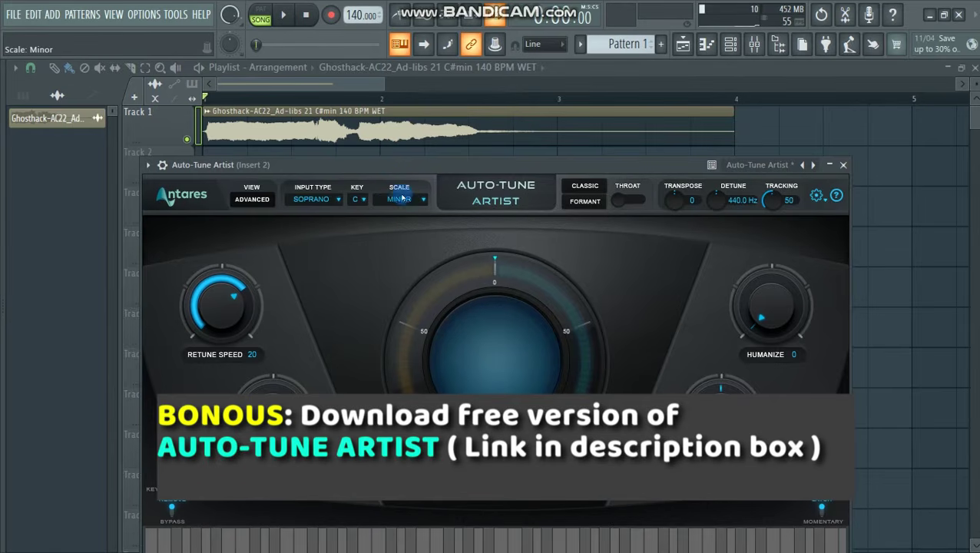
left_click(364, 201)
left_click(353, 228)
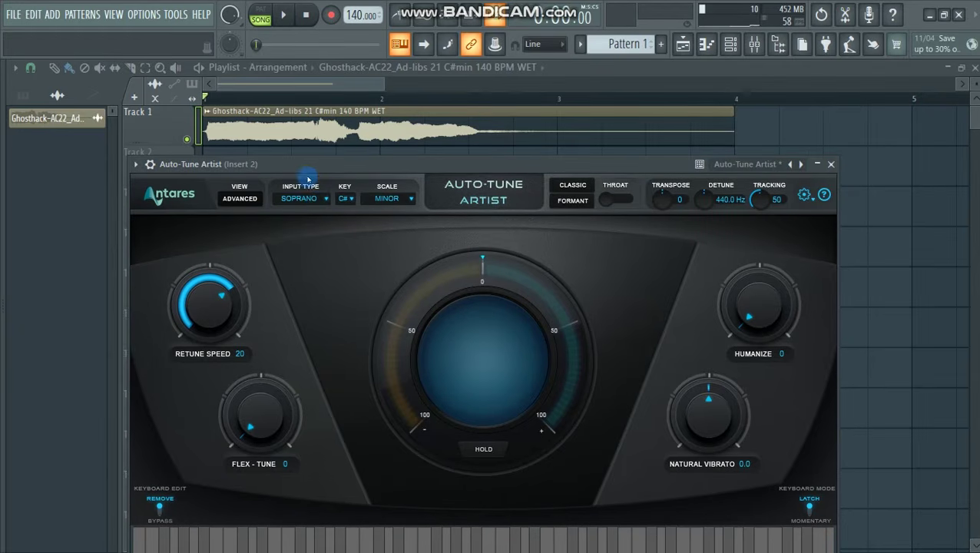
left_click_drag(314, 170, 260, 165)
Play back the vocal and set Auto-Tune Artist's Retune Speed to 3.
key("space")
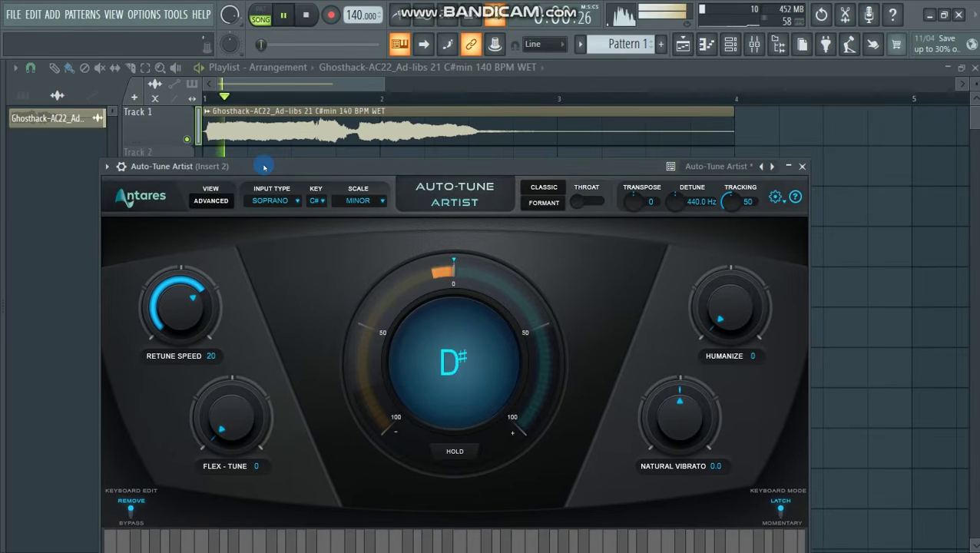
left_click_drag(186, 308, 197, 277)
key("space")
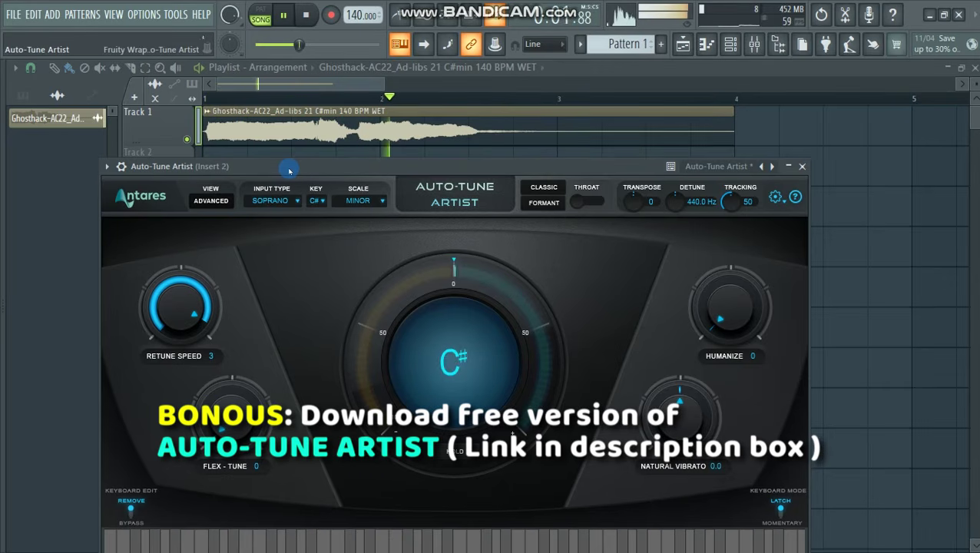
Stop the playback and set Auto-Tune Artist's Humanize amount to 26.
left_click_drag(303, 170, 322, 170)
key("space")
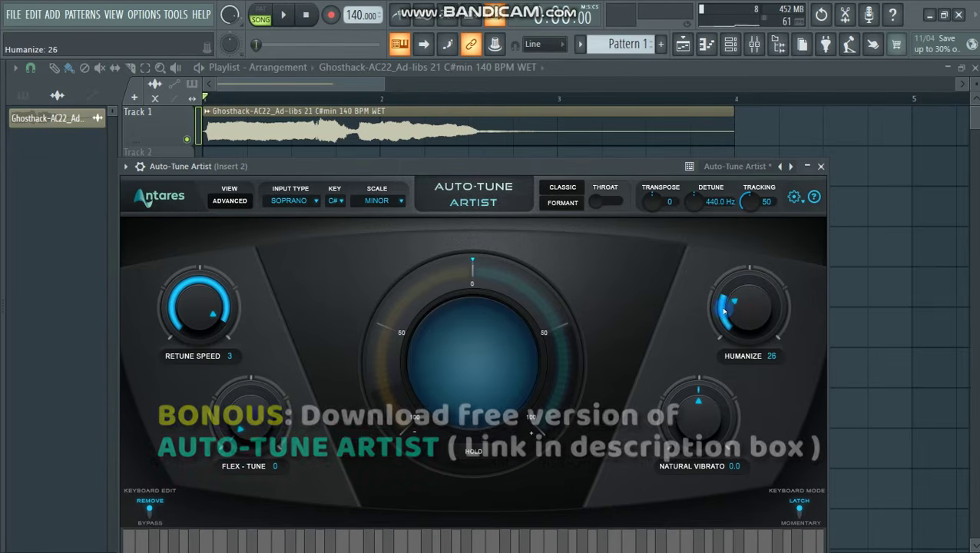
left_click_drag(401, 170, 396, 158)
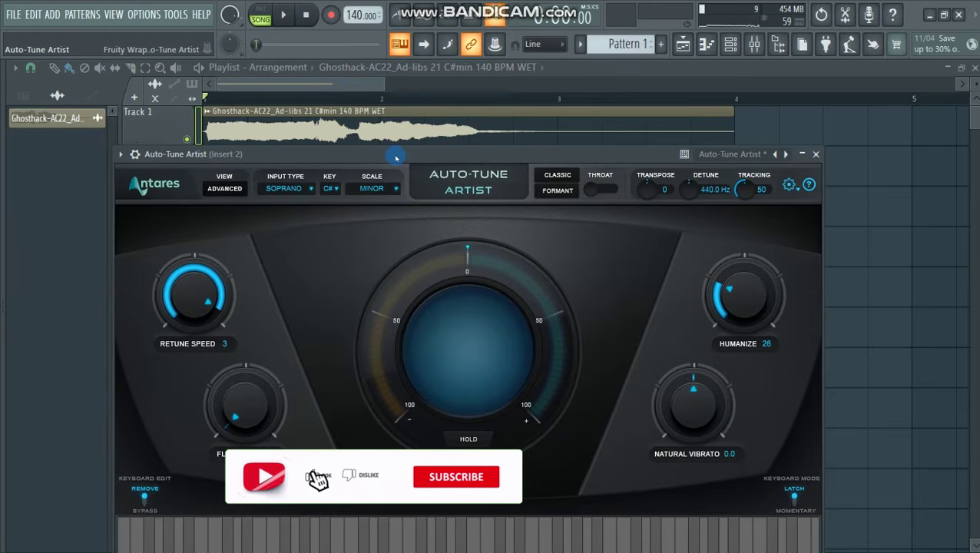
mouse_move(396, 157)
left_mouse_down()
mouse_move(385, 161)
mouse_move(406, 154)
mouse_move(363, 102)
mouse_move(452, 77)
mouse_move(369, 136)
mouse_move(342, 105)
mouse_move(373, 84)
mouse_move(384, 104)
mouse_move(383, 168)
left_mouse_up()
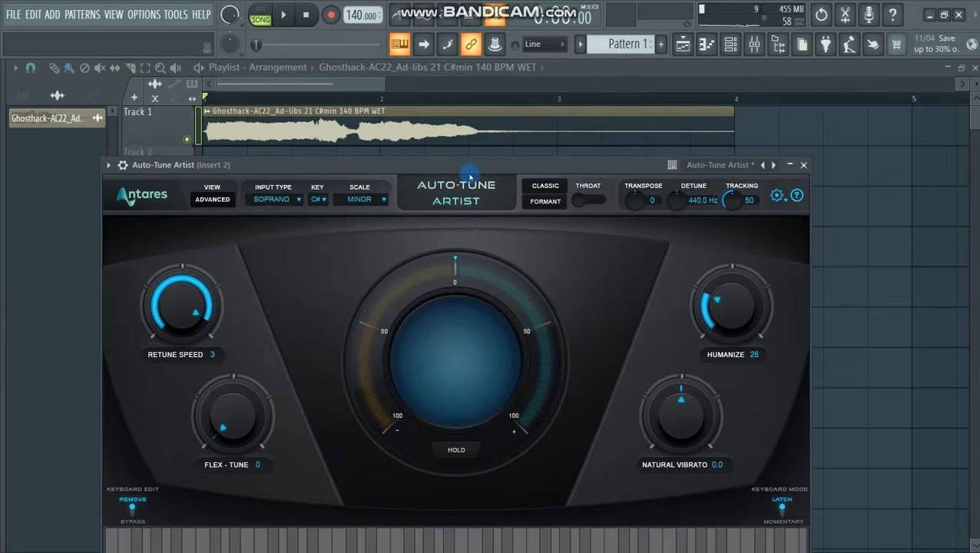
mouse_move(344, 167)
left_mouse_down()
mouse_move(320, 133)
mouse_move(331, 169)
left_mouse_up()
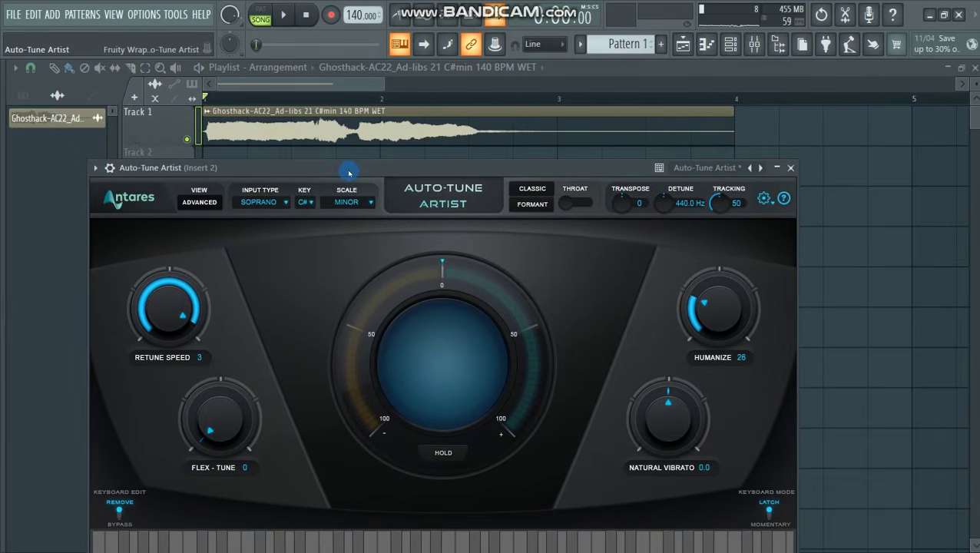
Play back the tuned vocal to hear the correction, stop it, and put away the Auto-Tune Artist window.
key("space")
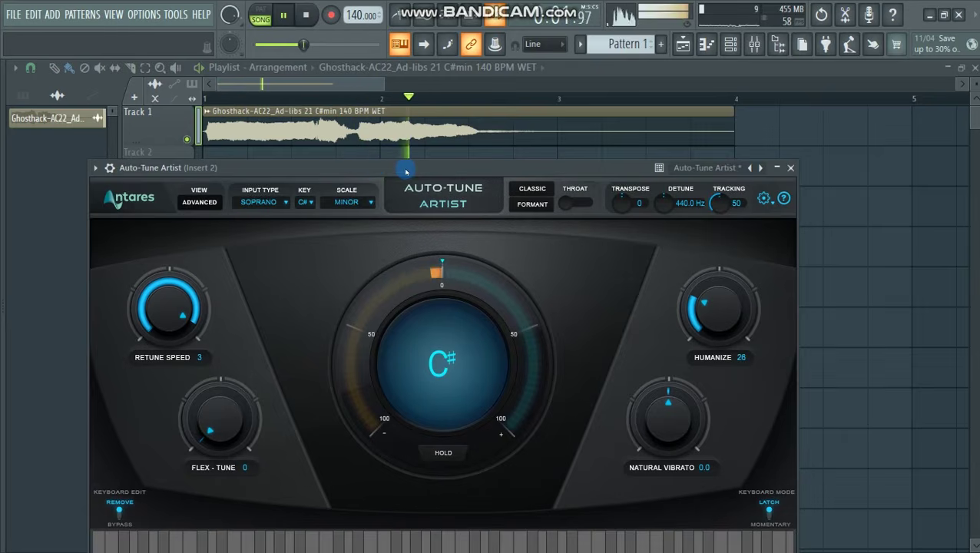
key("space")
left_click(789, 167)
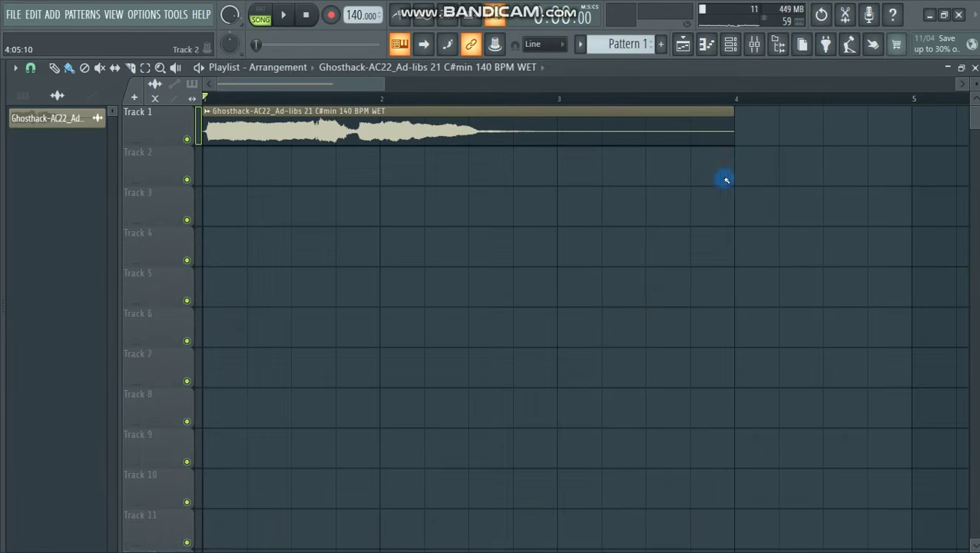
Load AVOX CHOIR into the second effect slot of mixer Insert 2 and close the mixer.
left_click(755, 46)
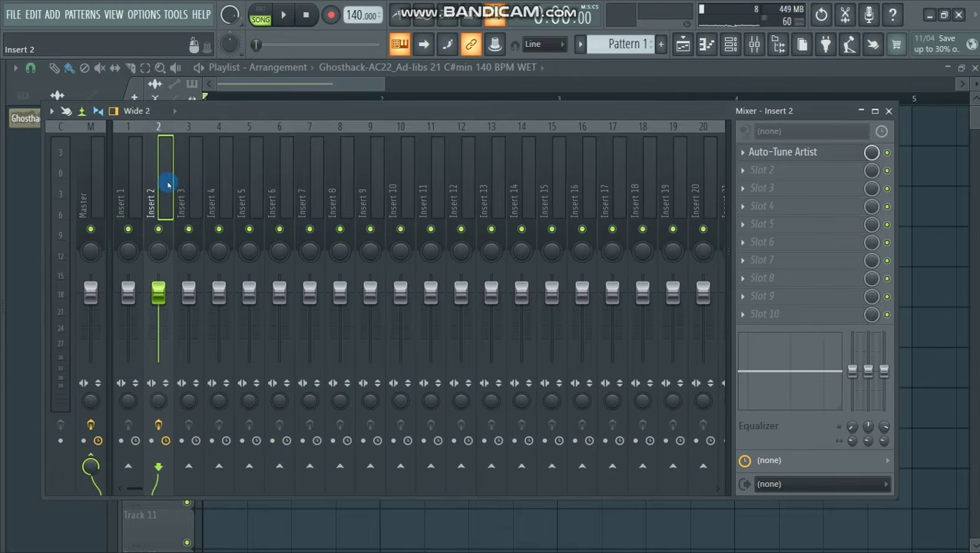
left_click(745, 179)
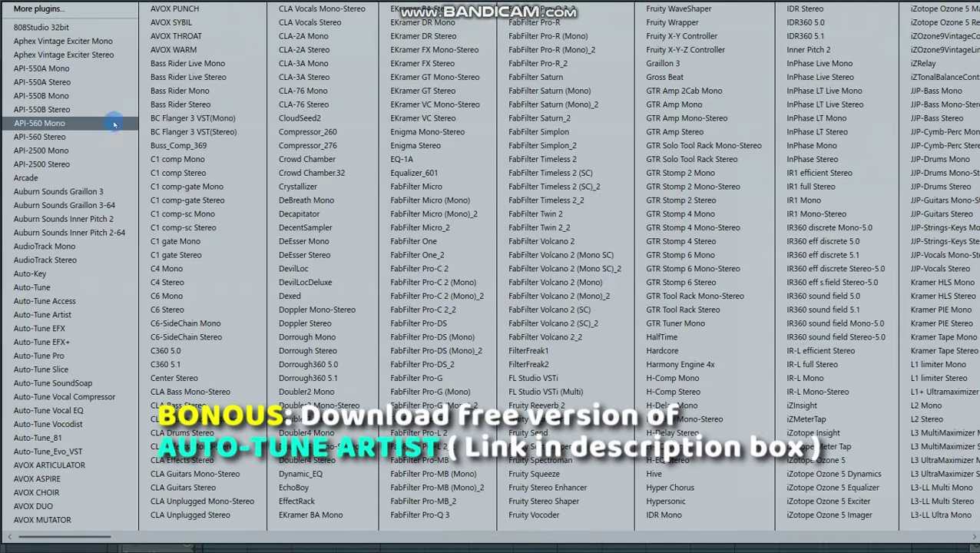
left_click(45, 492)
left_click_drag(371, 227, 414, 188)
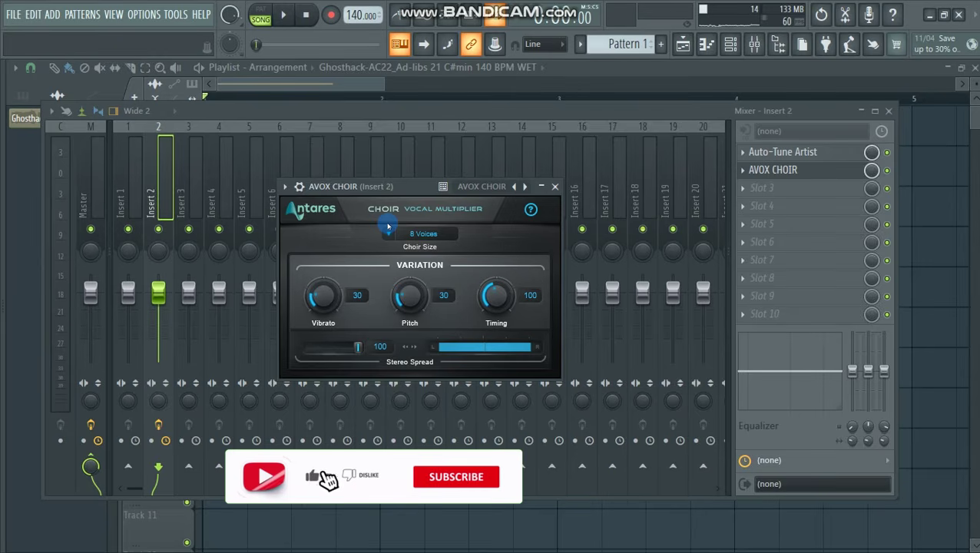
left_click_drag(385, 186, 426, 200)
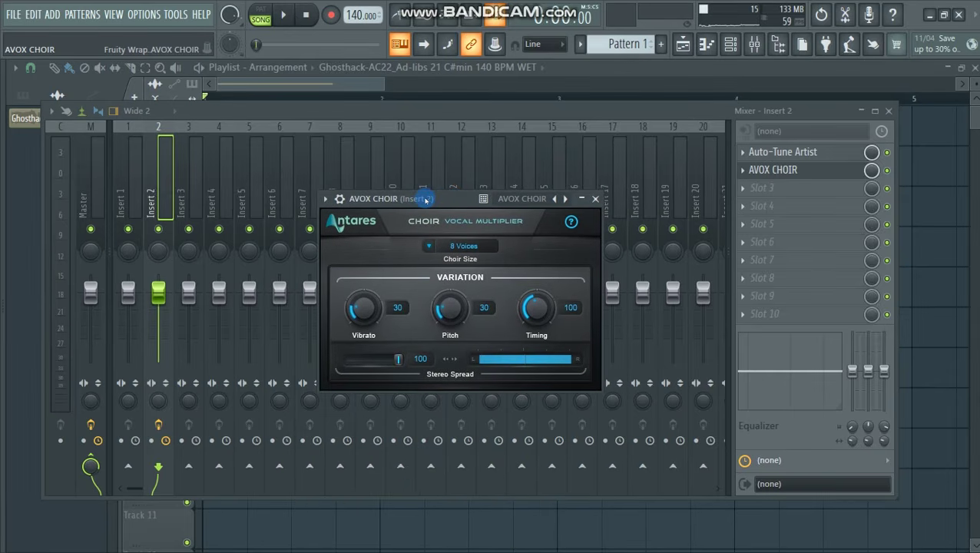
left_click(889, 111)
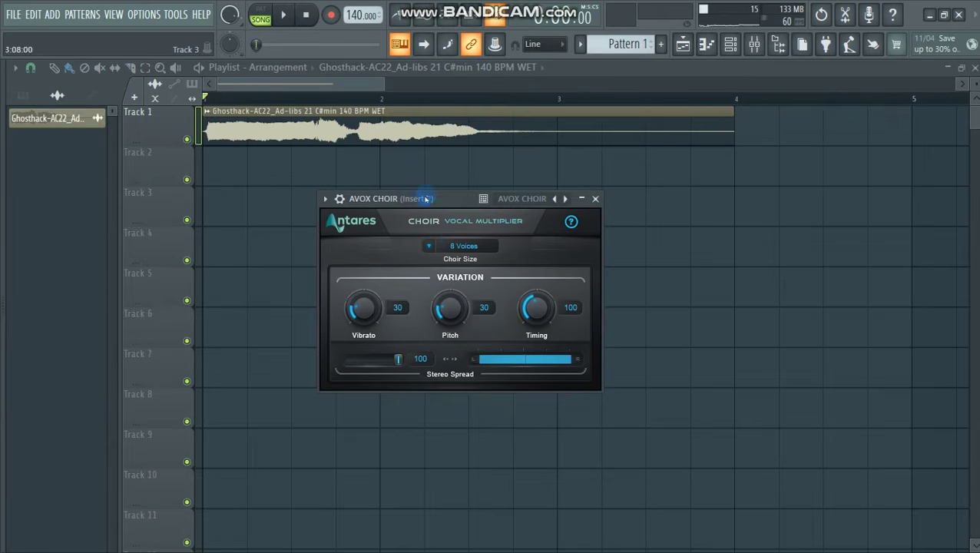
Set AVOX CHOIR's choir size to 4 Voices and play back the vocal to hear it.
mouse_move(431, 201)
left_mouse_down()
mouse_move(396, 200)
mouse_move(413, 197)
mouse_move(417, 209)
left_mouse_up()
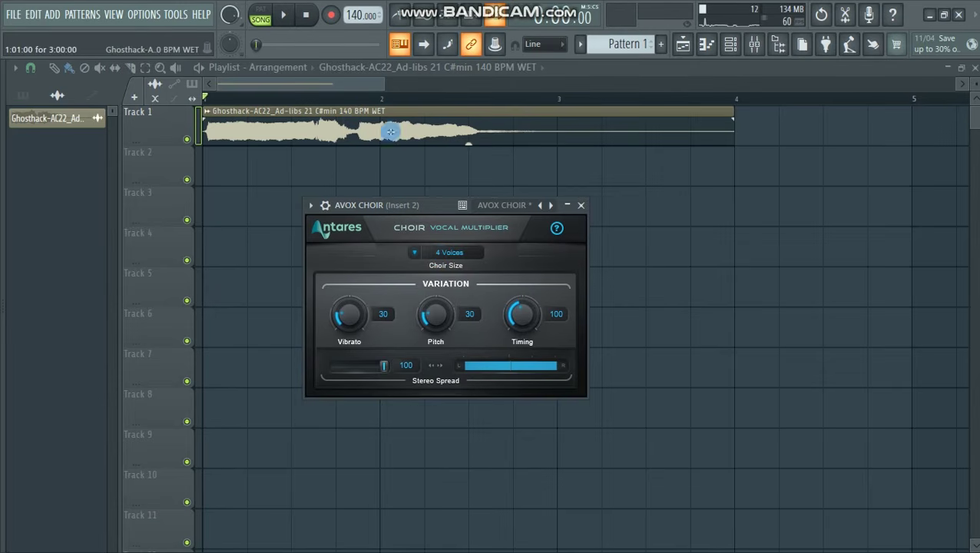
left_click(446, 254)
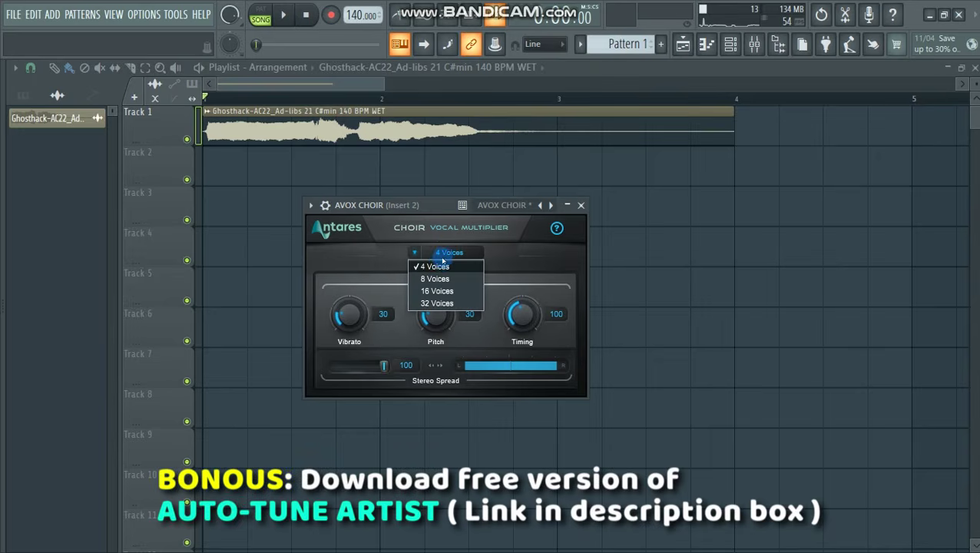
left_click(436, 266)
left_click_drag(416, 211, 426, 212)
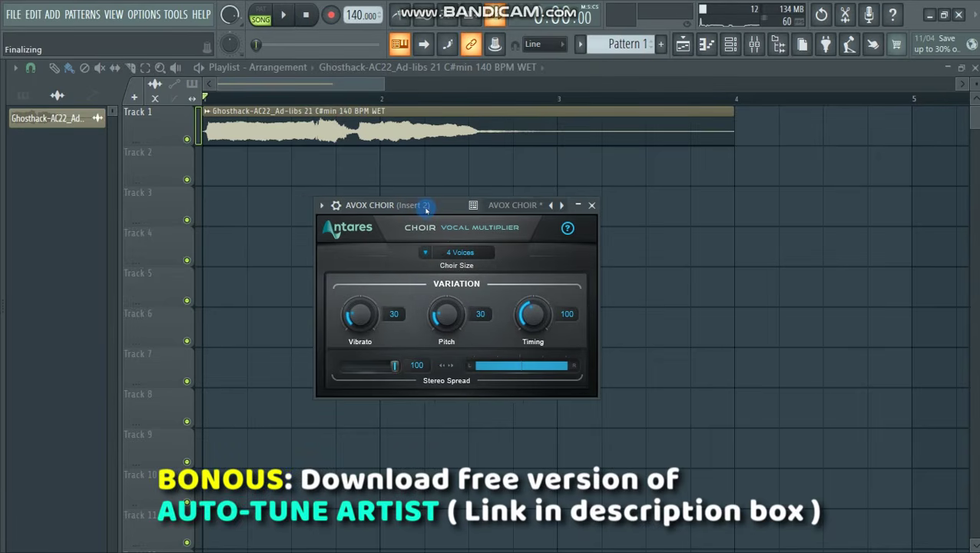
key("space")
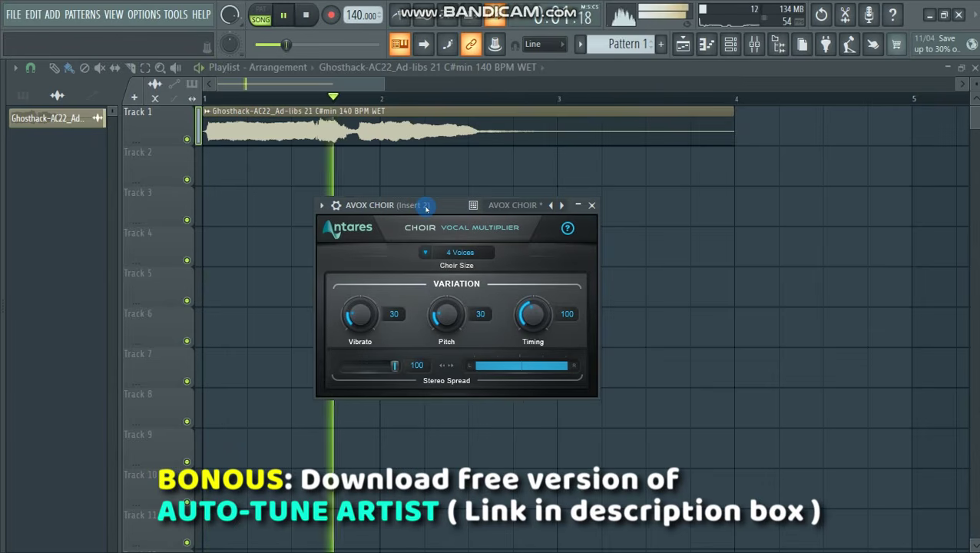
key("space")
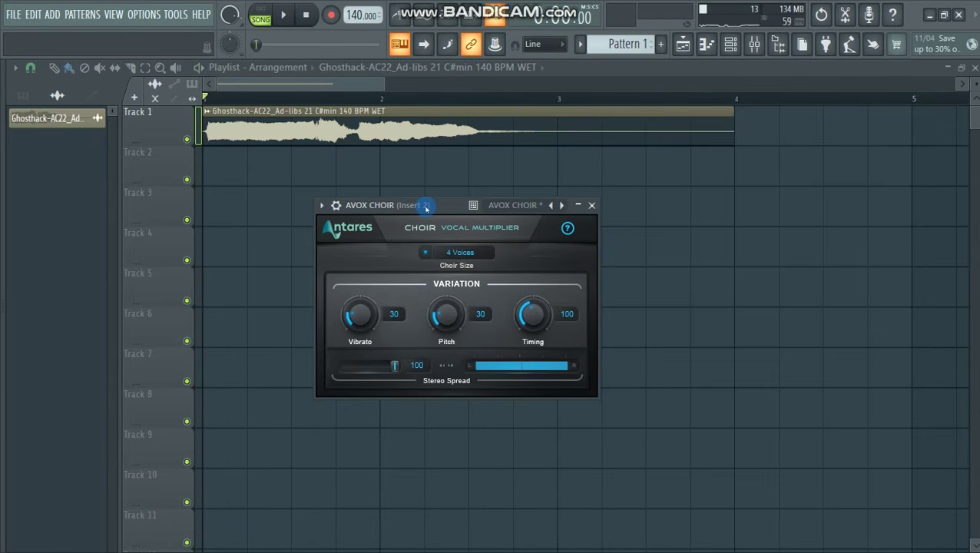
Reopen the mixer below the plugin and compare the vocal's playback with AVOX CHOIR bypassed and enabled.
key("space")
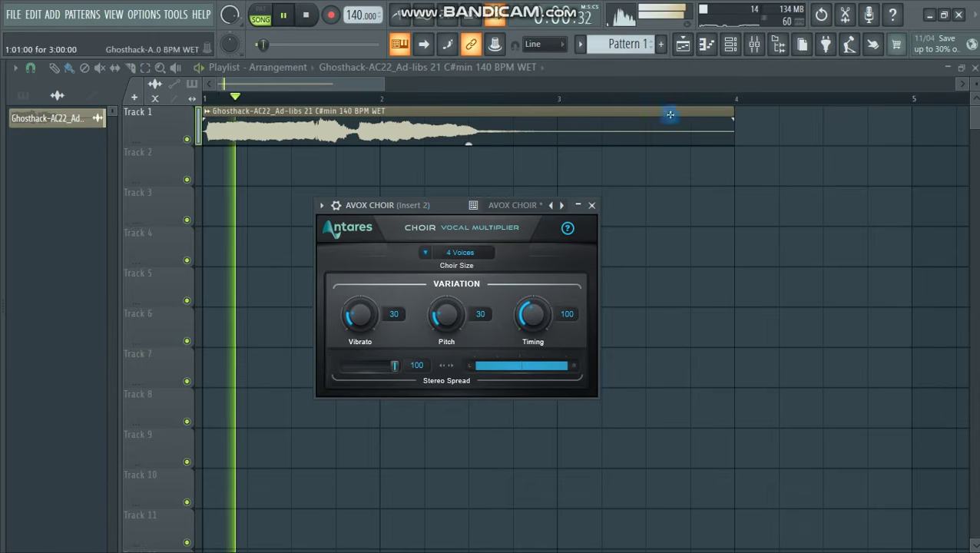
left_click(754, 44)
key("space")
left_click_drag(526, 114, 525, 282)
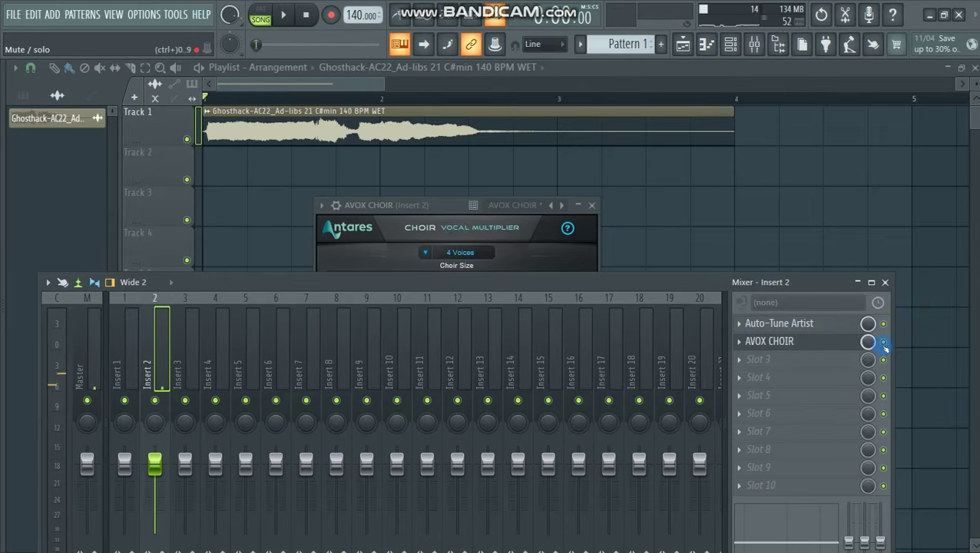
left_click_drag(623, 279, 626, 420)
key("space")
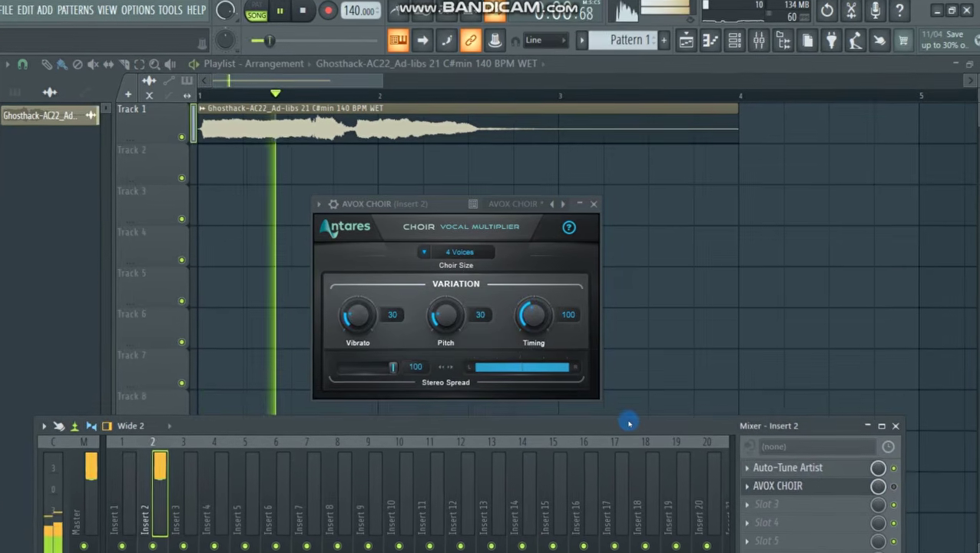
key("space")
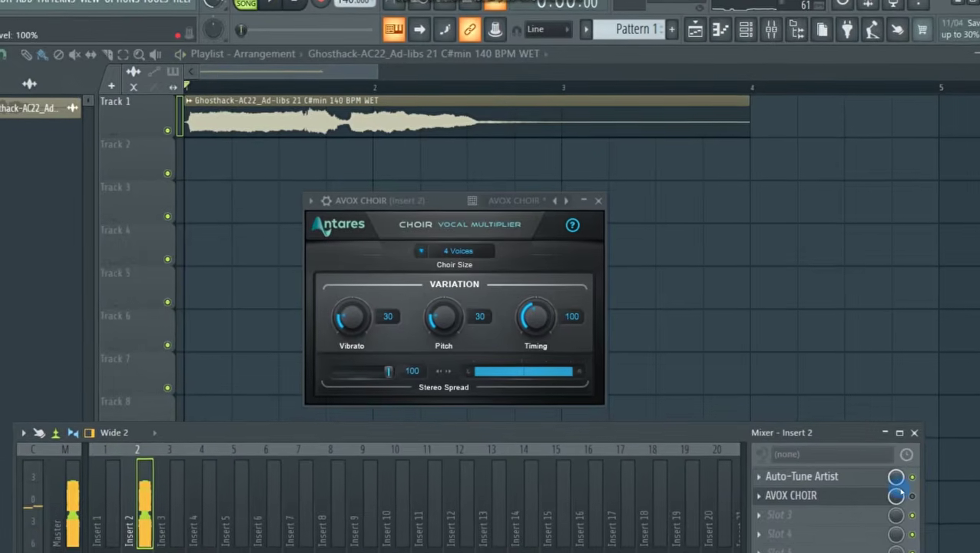
key("space")
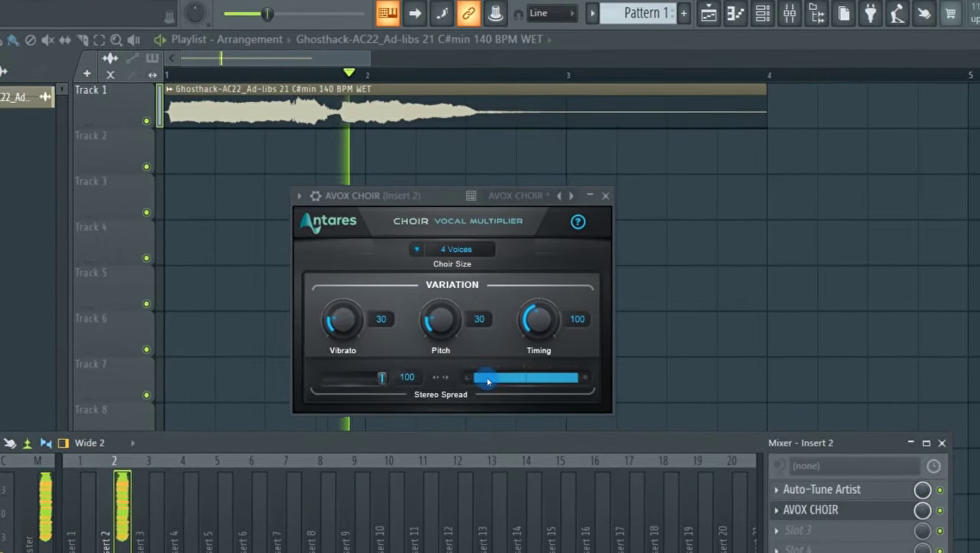
Set AVOX CHOIR's choir size to 8 Voices and audition the vocal.
key("space")
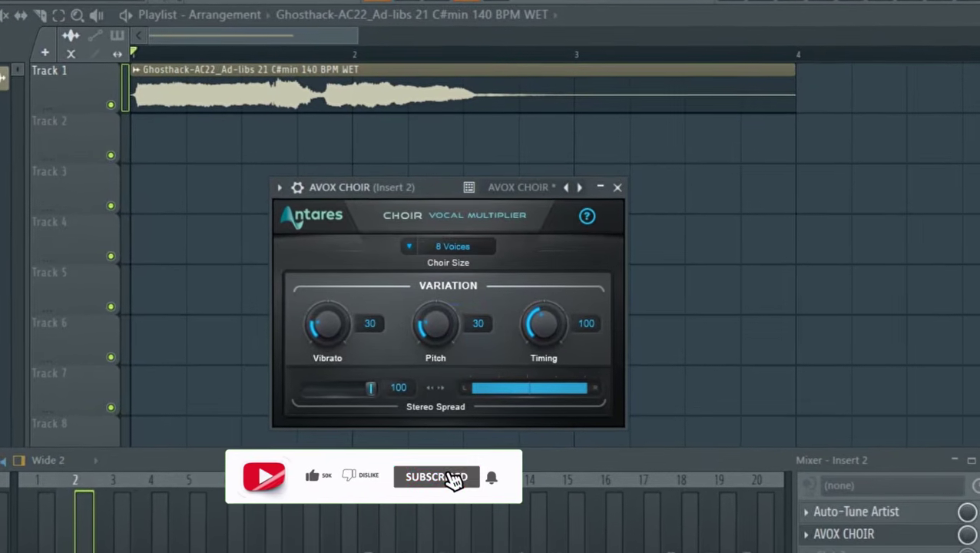
key("space")
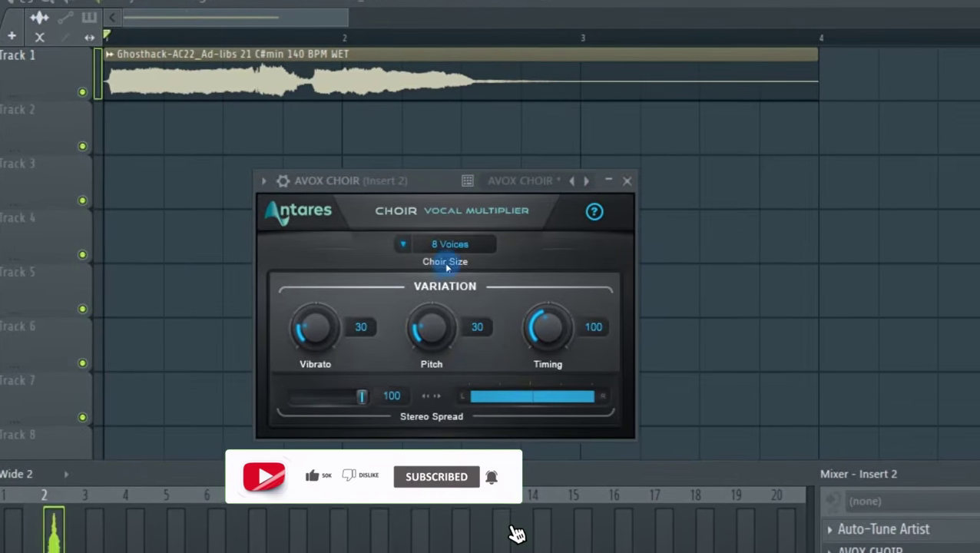
Set AVOX CHOIR's choir size to 16 Voices and play back the vocal.
left_click(449, 244)
left_click(462, 284)
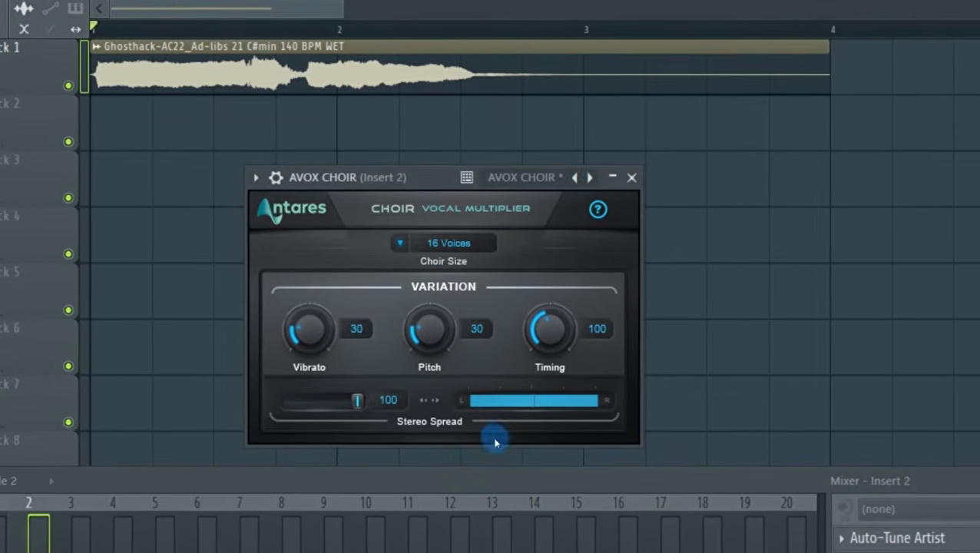
key("space")
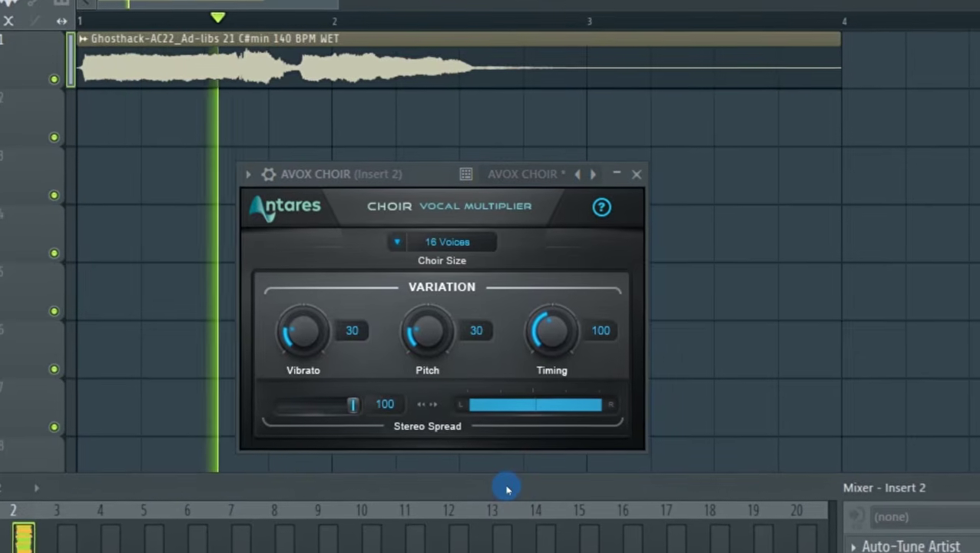
Set AVOX CHOIR's choir size to 32 Voices and play back the vocal several times to judge the effect.
key("space")
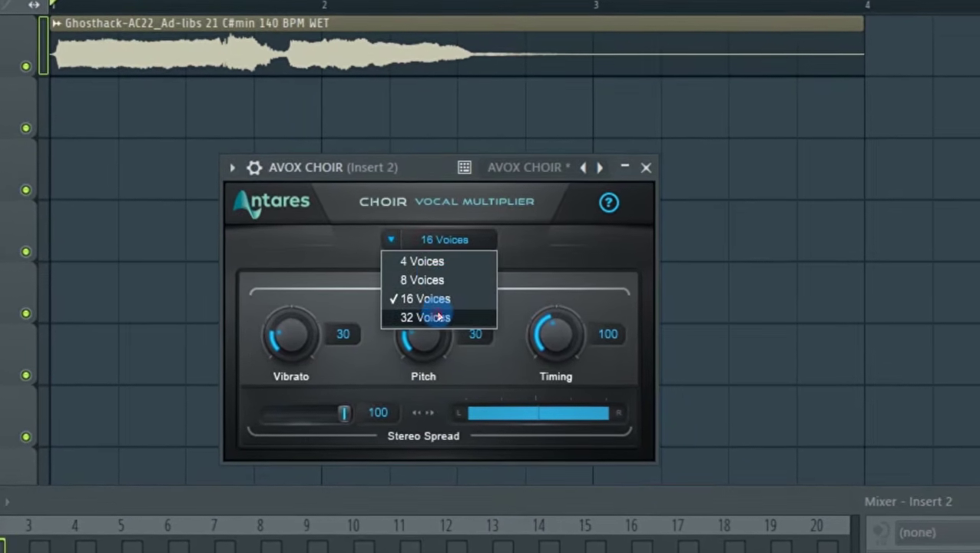
left_click(426, 317)
key("space")
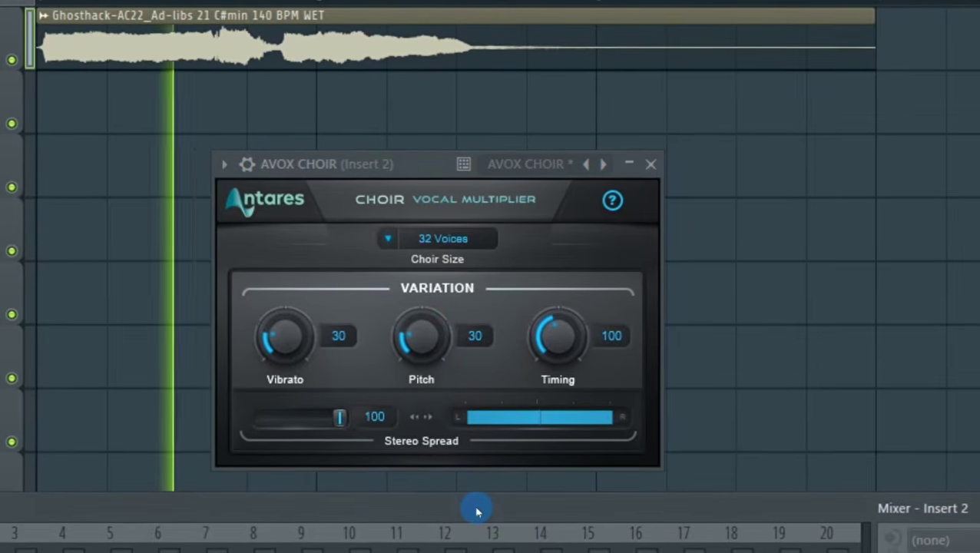
key("space")
key("space")
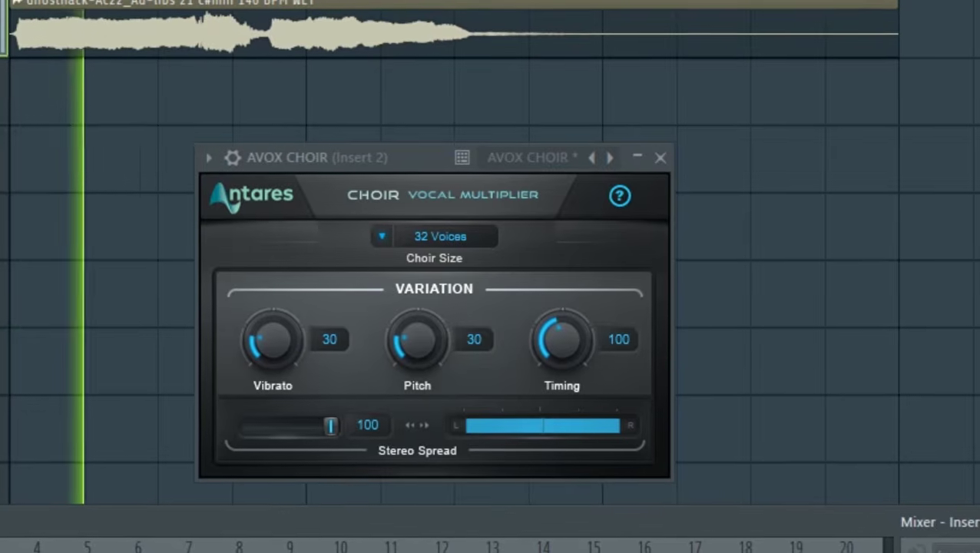
key("space")
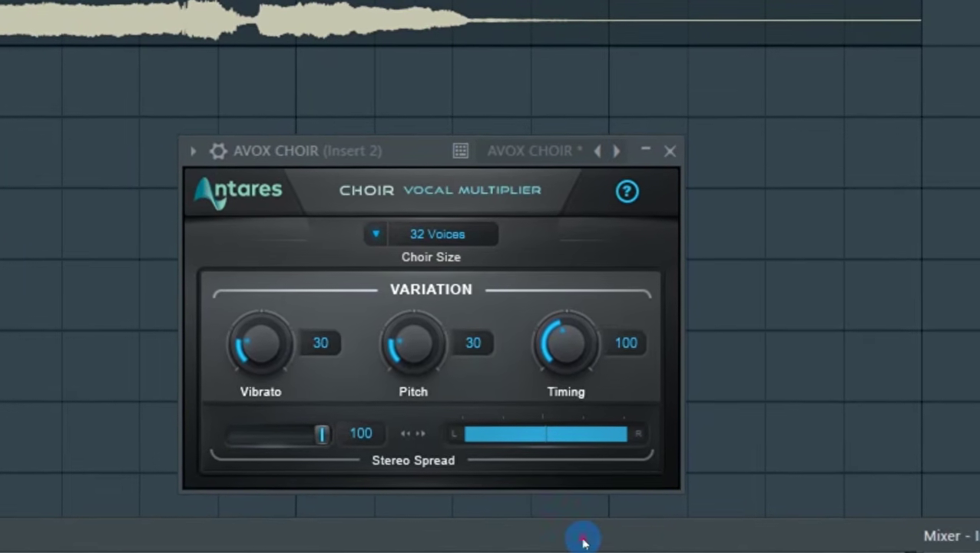
key("space")
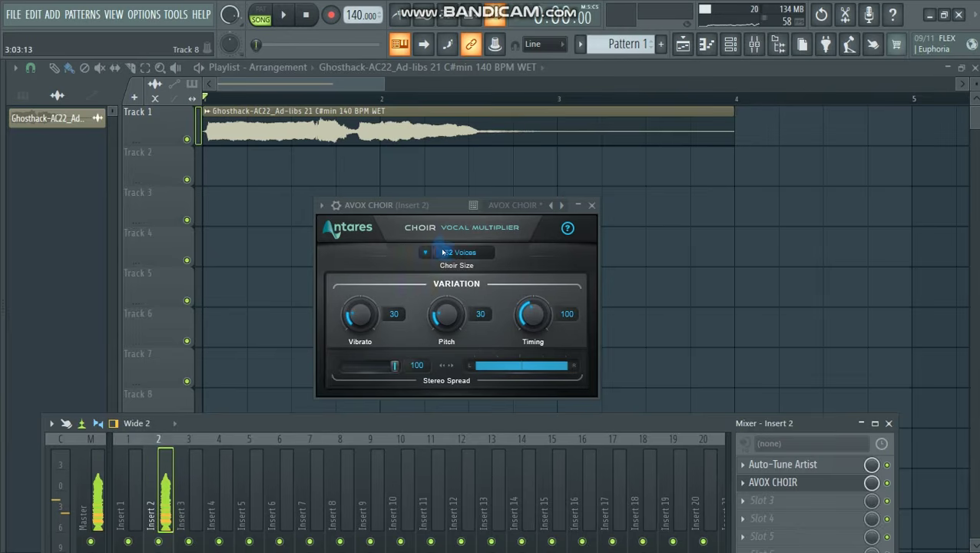
Return AVOX CHOIR's choir size to 8 Voices and play back the vocal.
left_click(435, 232)
left_click(451, 279)
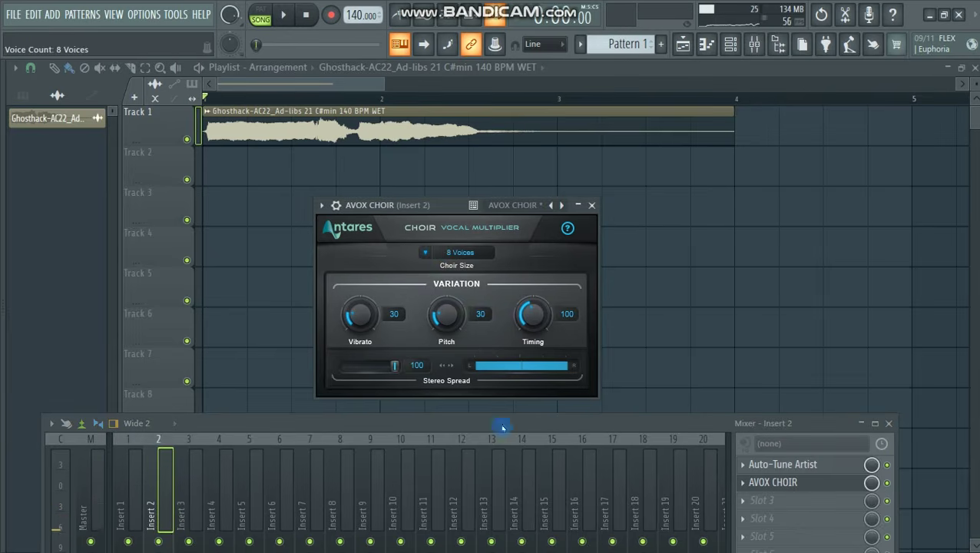
key("space")
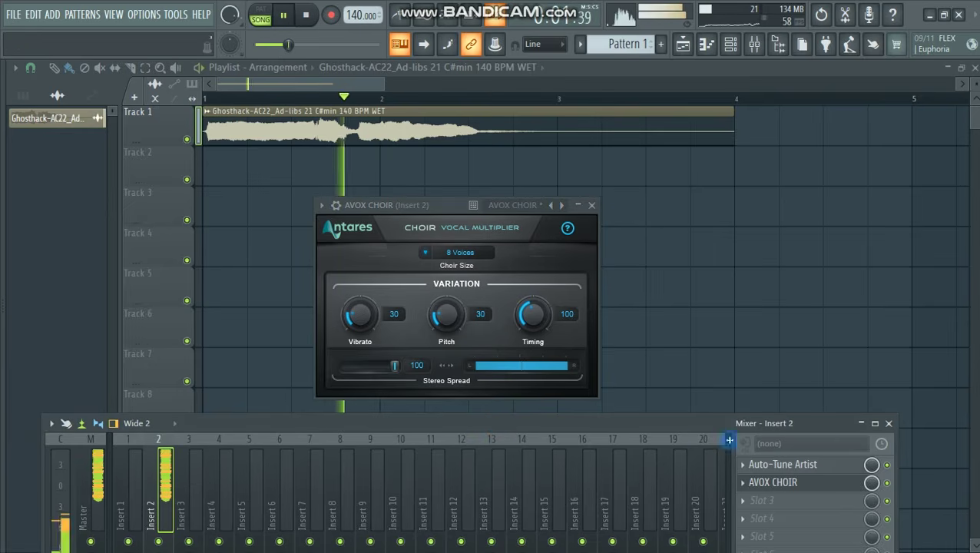
Stop playback, close the mixer and move the AVOX CHOIR window slightly higher over the playlist.
left_click(888, 423)
key("space")
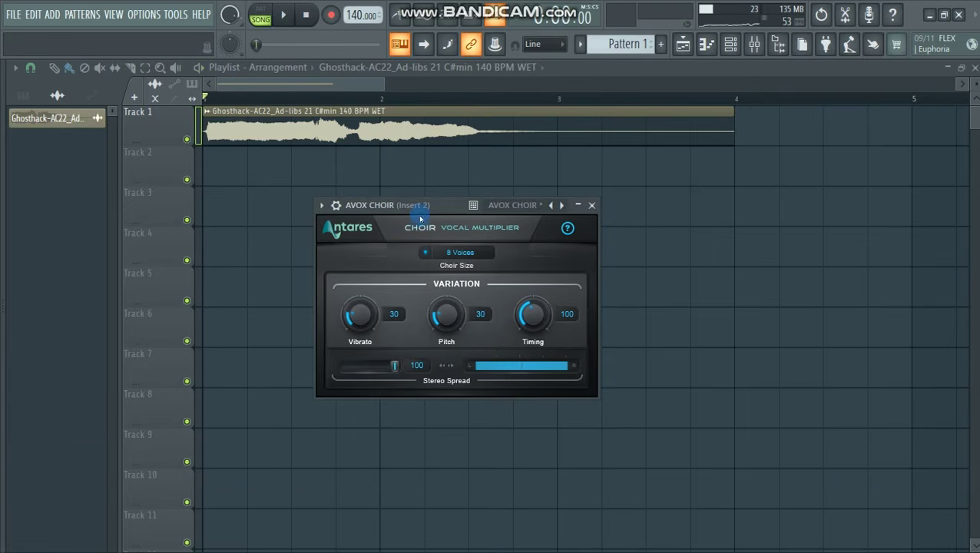
left_click_drag(418, 207, 413, 185)
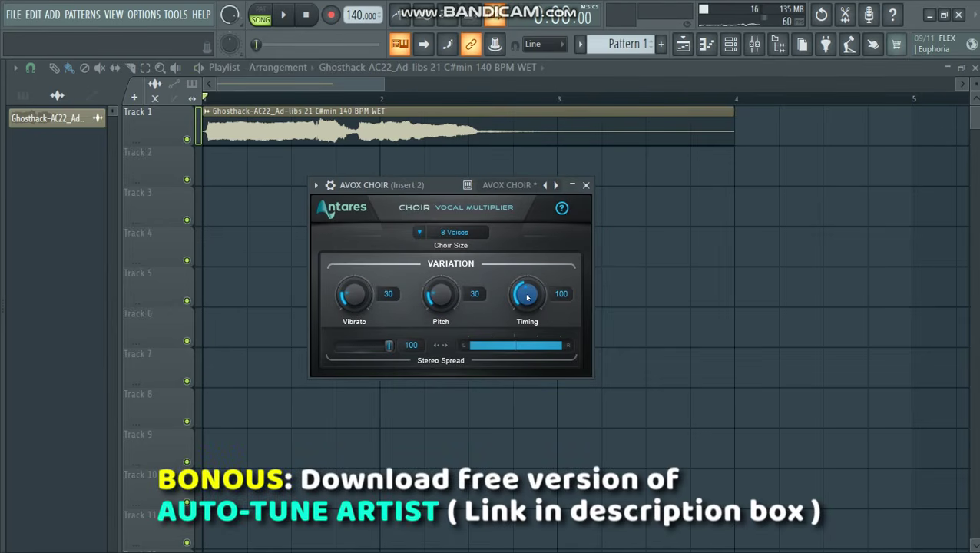
Adjust AVOX CHOIR's Timing variation while the vocal plays, trying 200 and 20 before settling on 192.
left_click_drag(528, 298, 530, 280)
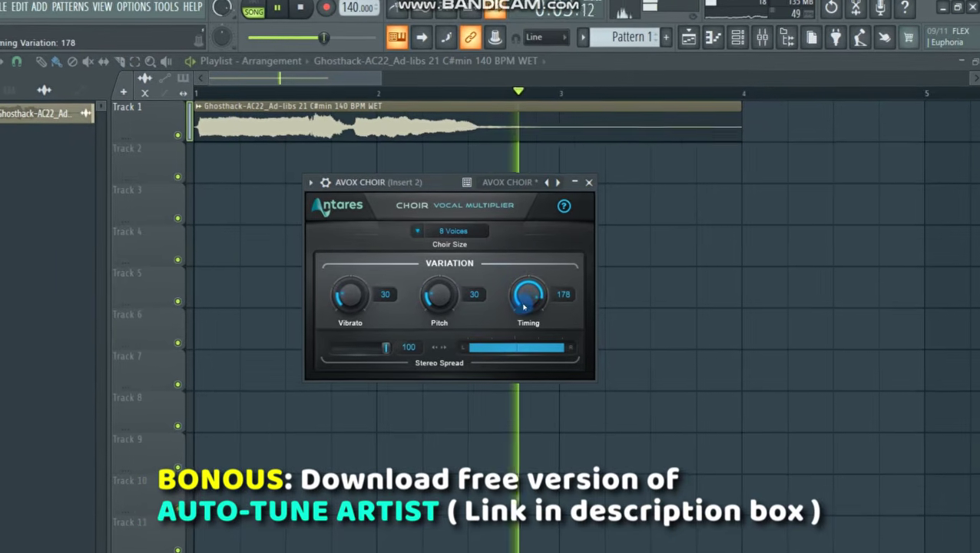
mouse_move(524, 306)
left_mouse_down()
mouse_move(543, 306)
mouse_move(514, 293)
left_mouse_up()
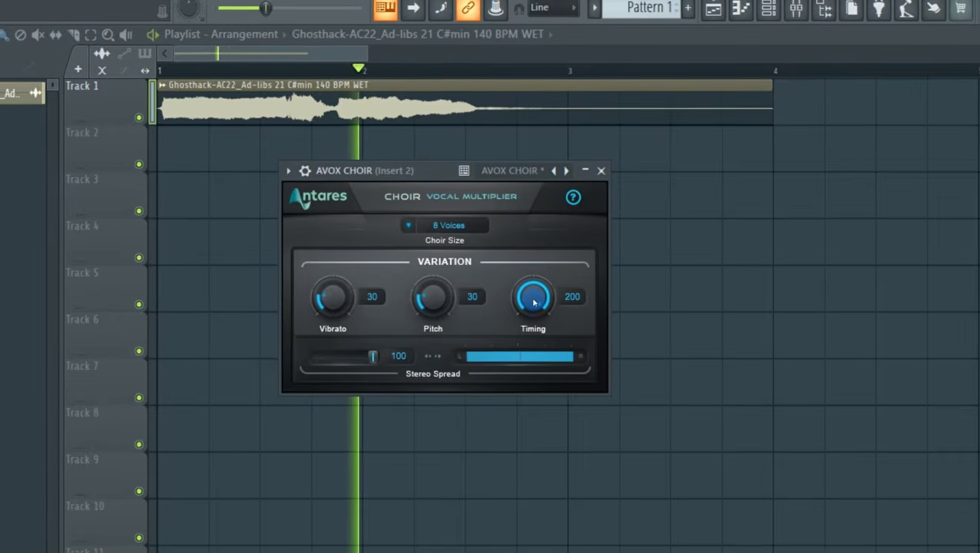
left_click_drag(534, 303, 565, 510)
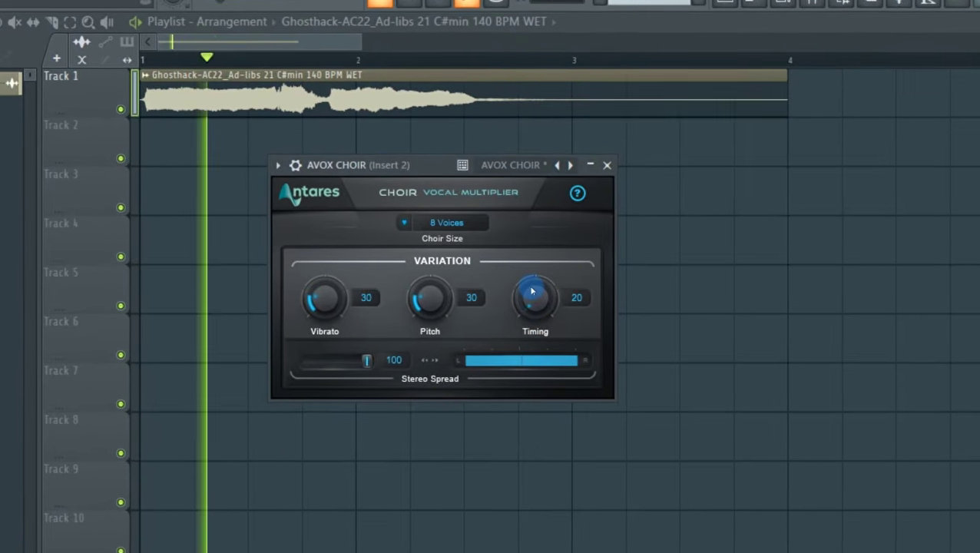
left_click_drag(534, 306, 538, 265)
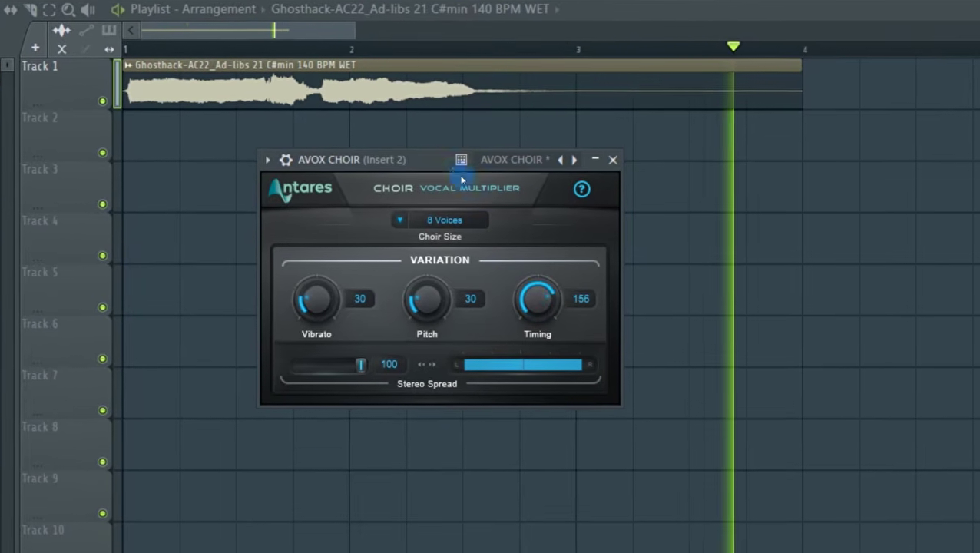
left_click_drag(537, 303, 537, 282)
key("space")
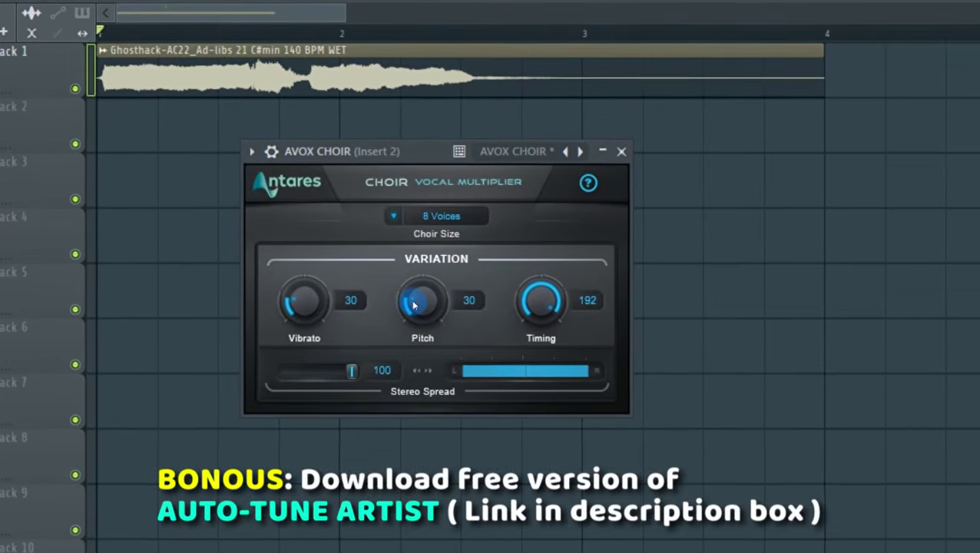
Raise AVOX CHOIR's Pitch variation to 100 during playback, then reduce it to 83.
key("space")
left_click_drag(421, 301, 434, 201)
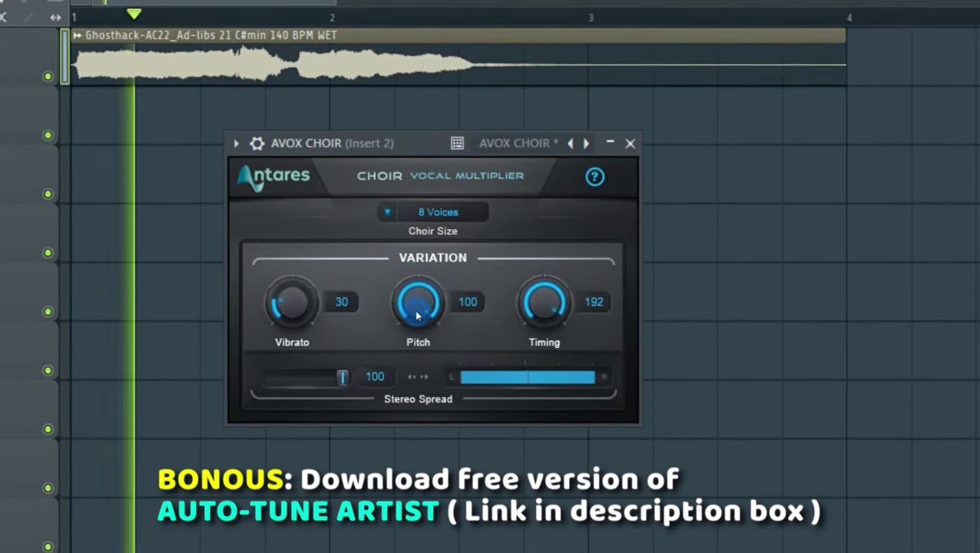
left_click_drag(419, 326, 422, 356)
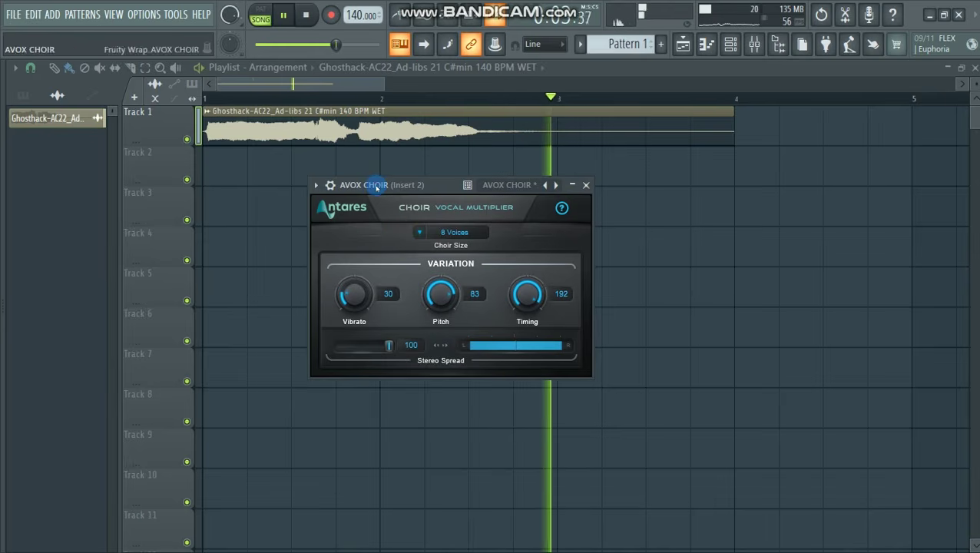
key("space")
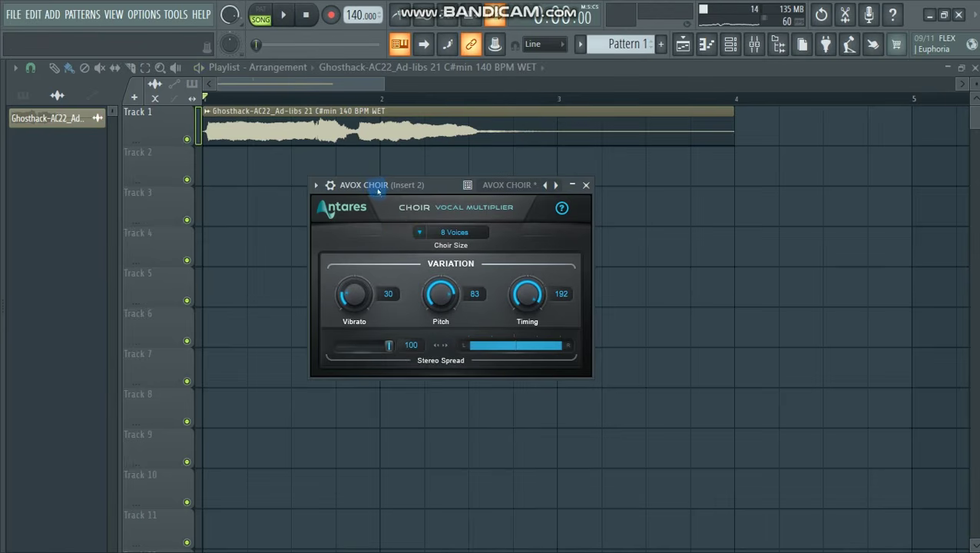
left_click(456, 233)
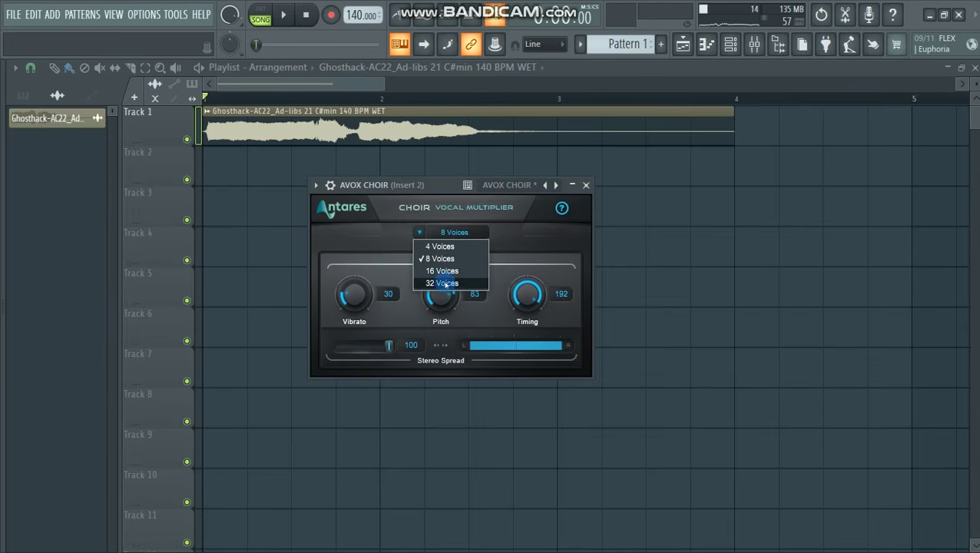
left_click(397, 286)
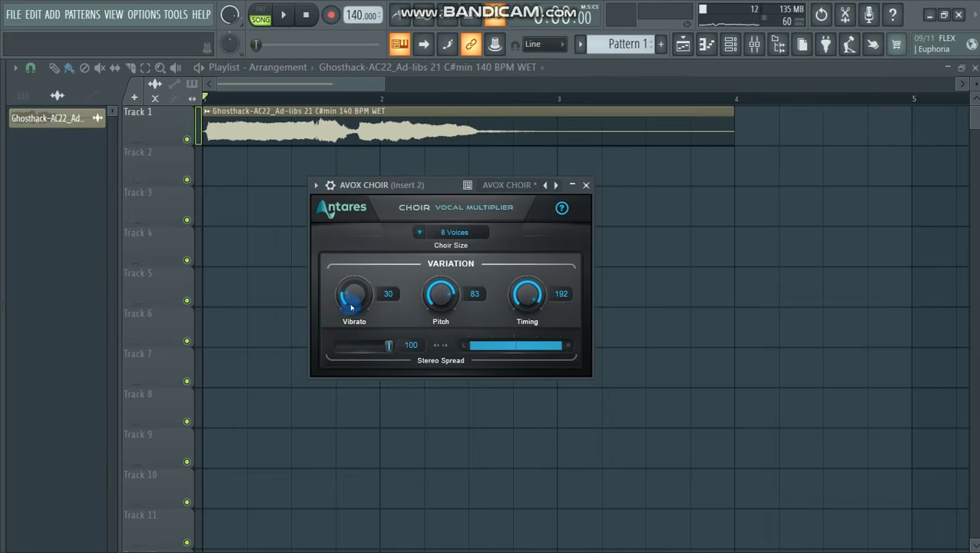
Audition AVOX CHOIR's Vibrato variation at 84 while the vocal plays, then lower it to 75.
key("space")
left_click_drag(351, 308, 347, 297)
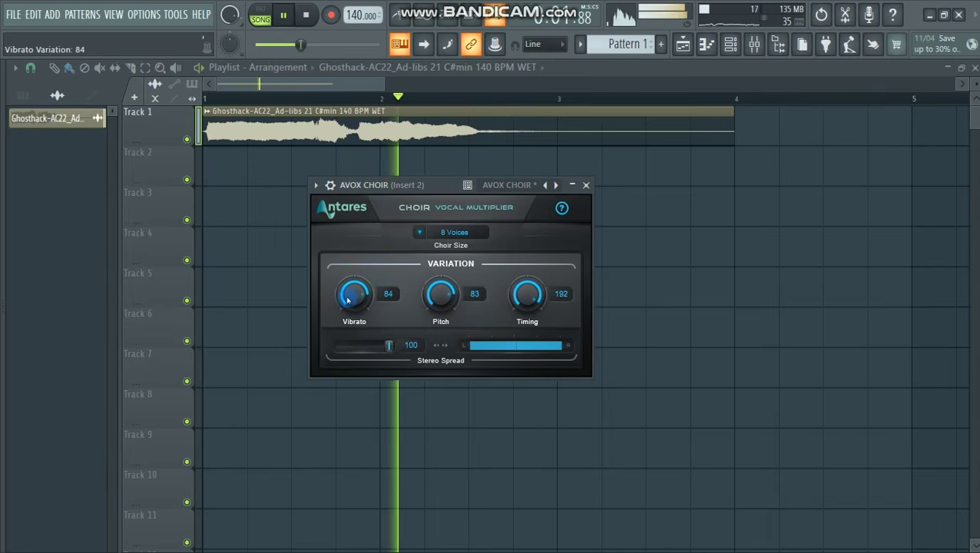
key("space")
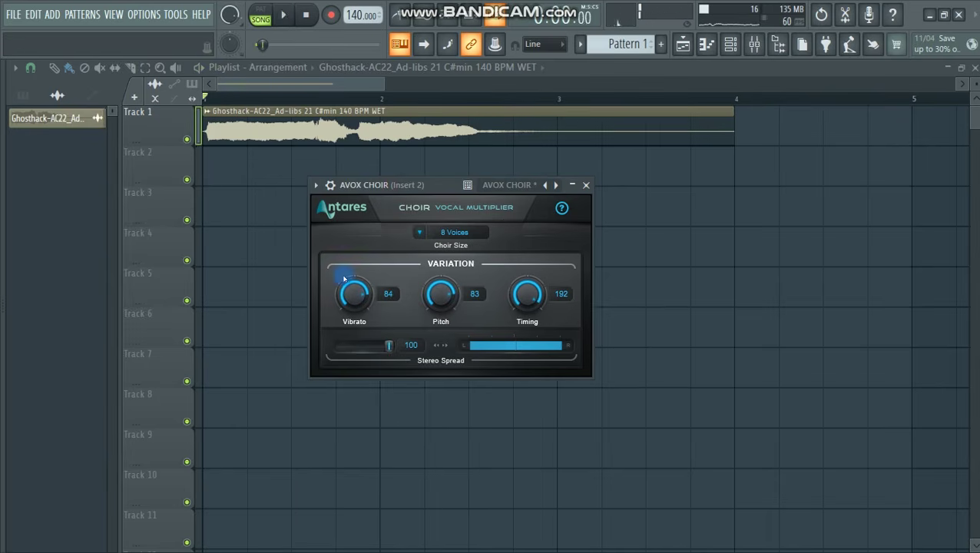
key("space")
left_click_drag(353, 293, 355, 302)
key("space")
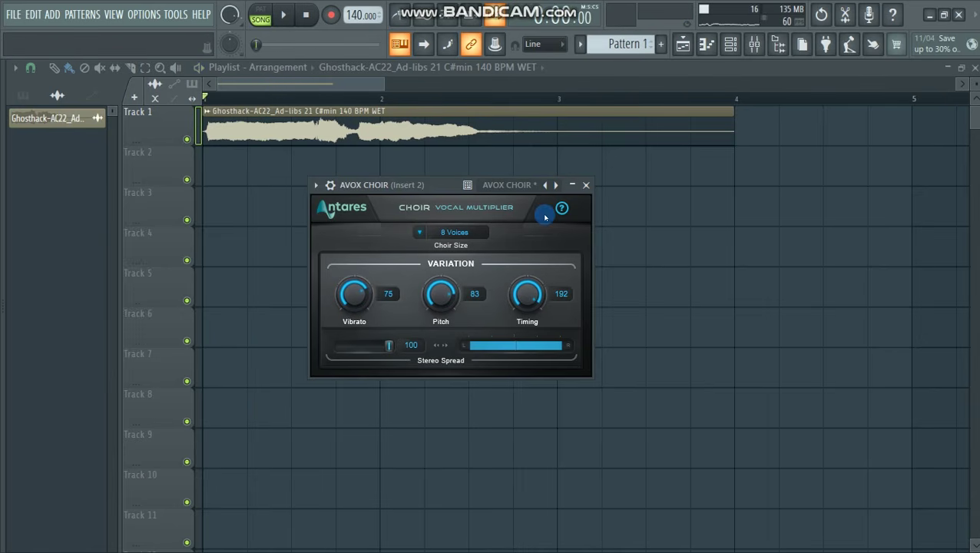